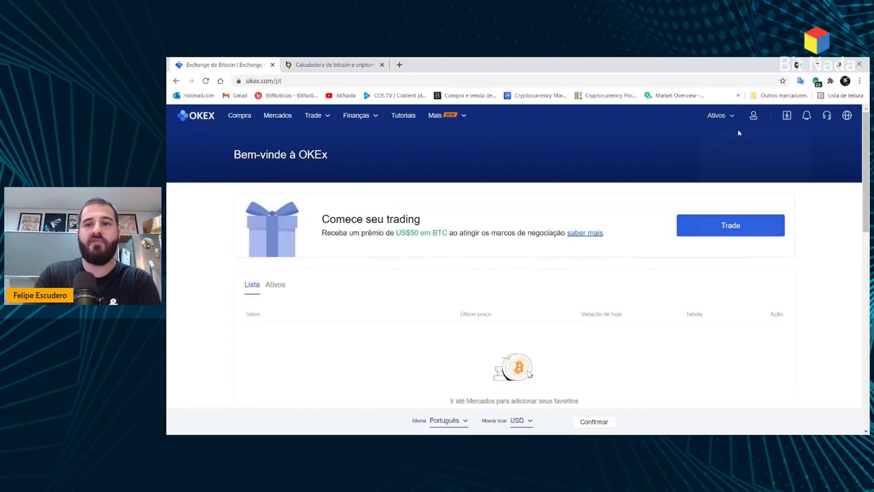
- Open the Saque (withdrawal) page for account assets and choose BTC as the currency
{"action": "mouse_move", "coordinate": [733, 119]}
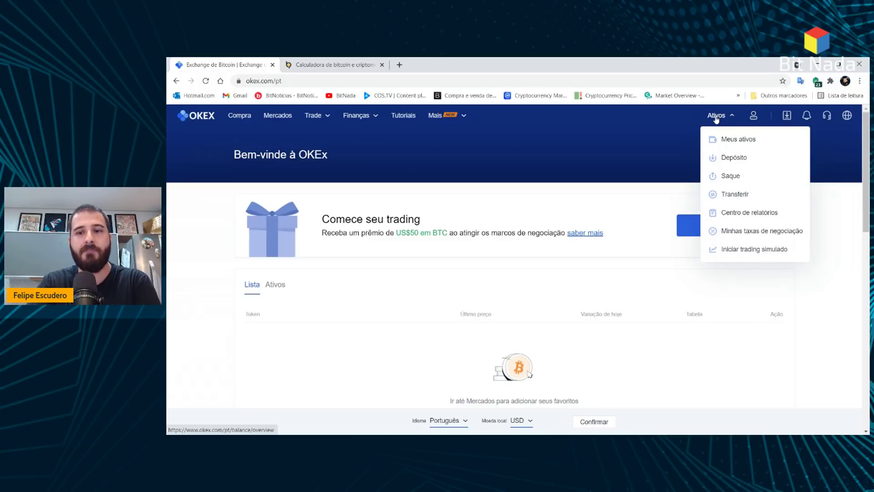
{"action": "left_click", "coordinate": [727, 175]}
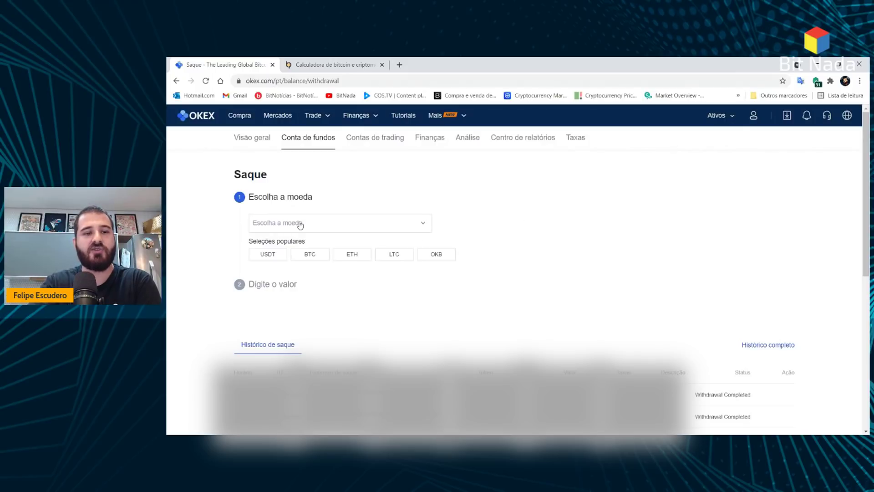
{"action": "left_click", "coordinate": [310, 259]}
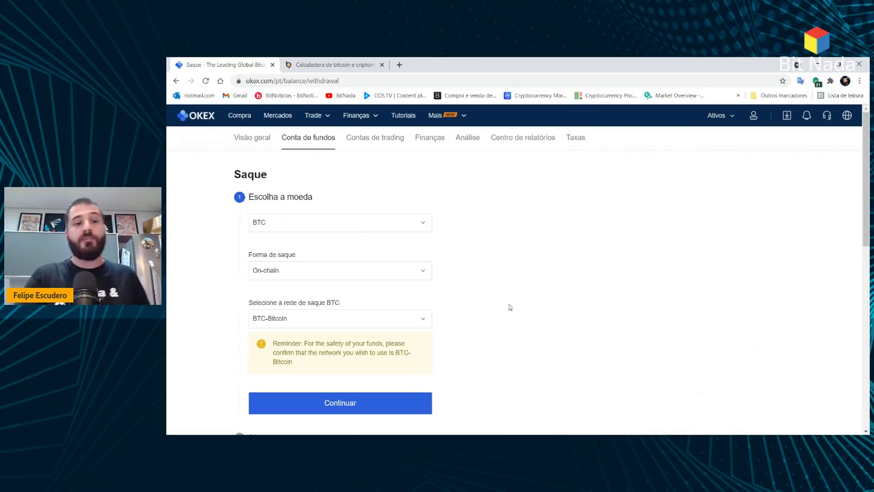
- Review the BTC withdrawal methods and select Interno (sem taxas)
{"action": "left_click", "coordinate": [407, 269]}
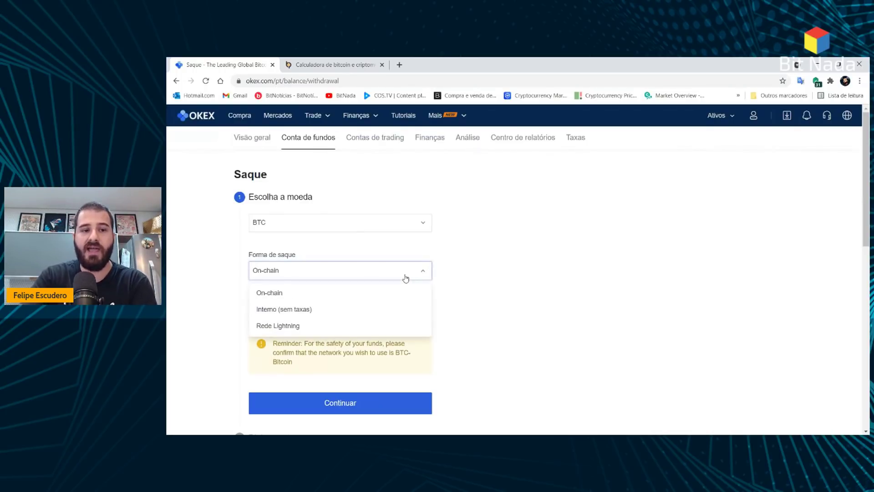
{"action": "left_click", "coordinate": [406, 277]}
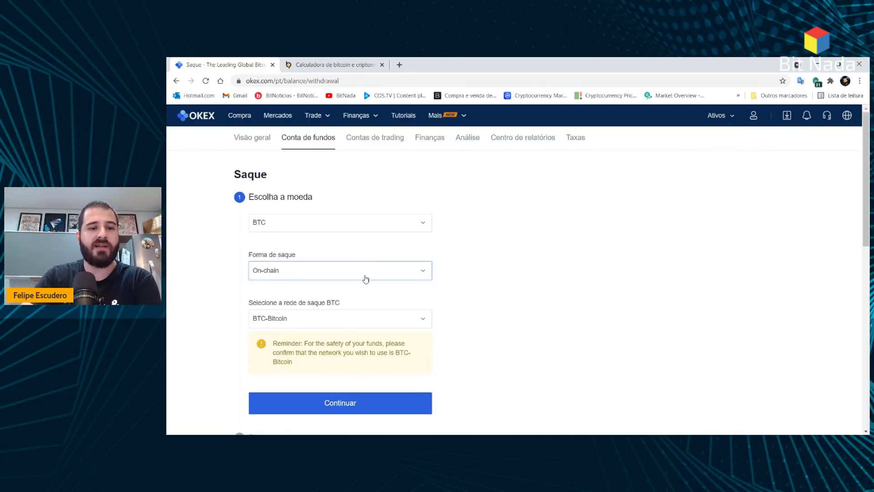
{"action": "left_click", "coordinate": [363, 276]}
{"action": "left_click", "coordinate": [325, 312]}
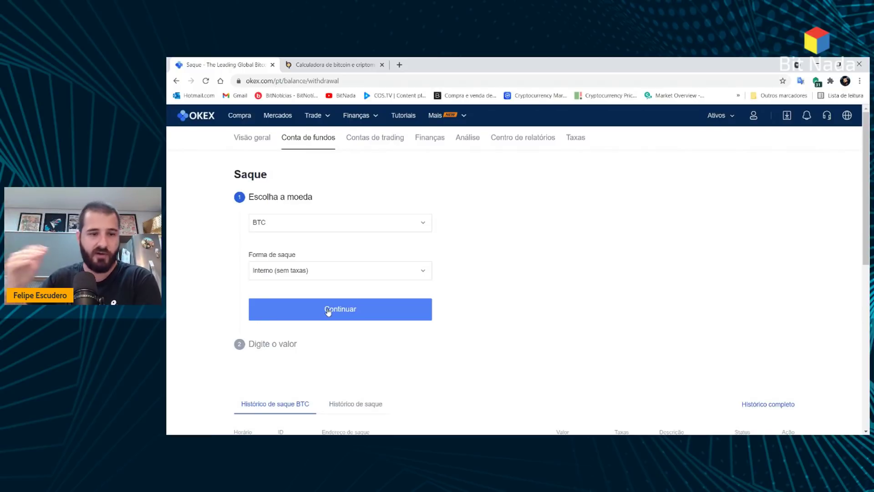
- Set the withdrawal method to Rede Lightning and continue to the Lightning withdrawal form
{"action": "left_click", "coordinate": [403, 273]}
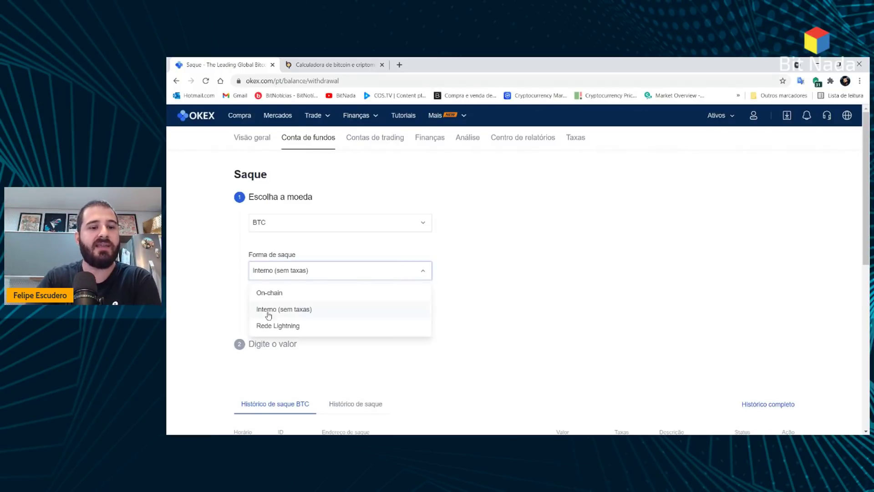
{"action": "left_click", "coordinate": [287, 324]}
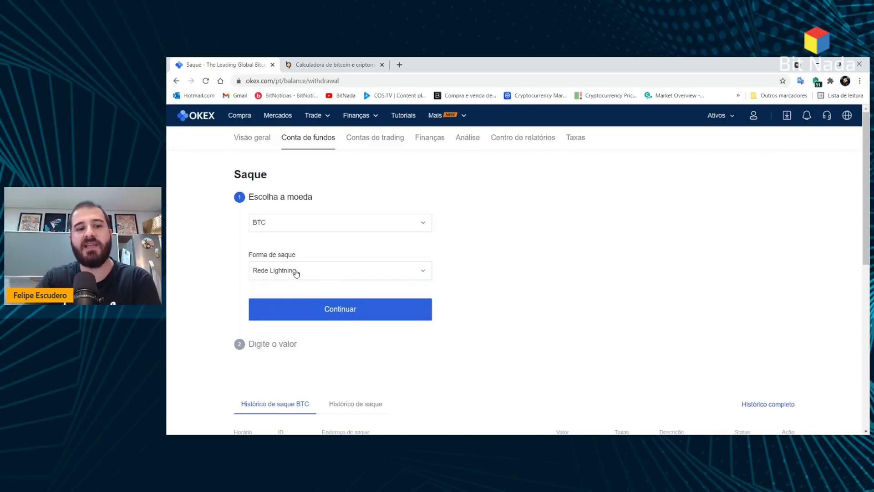
{"action": "left_click", "coordinate": [367, 314]}
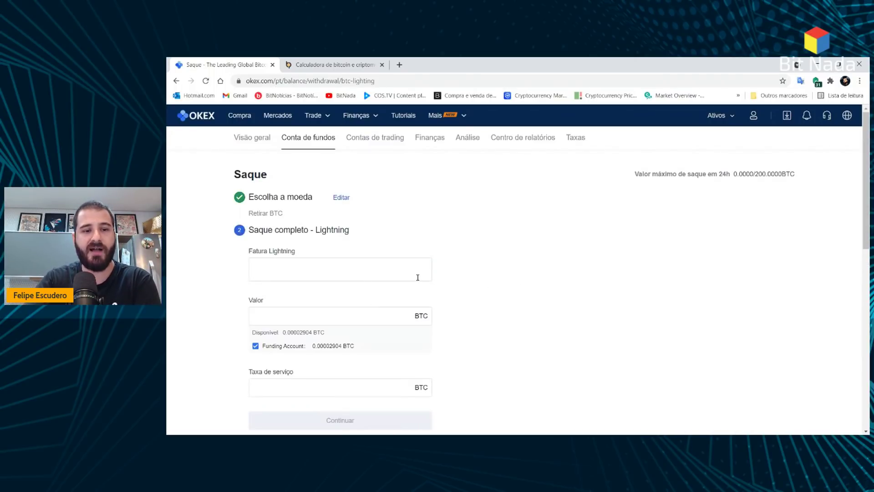
{"action": "triple_click", "coordinate": [258, 250]}
{"action": "left_click", "coordinate": [324, 256]}
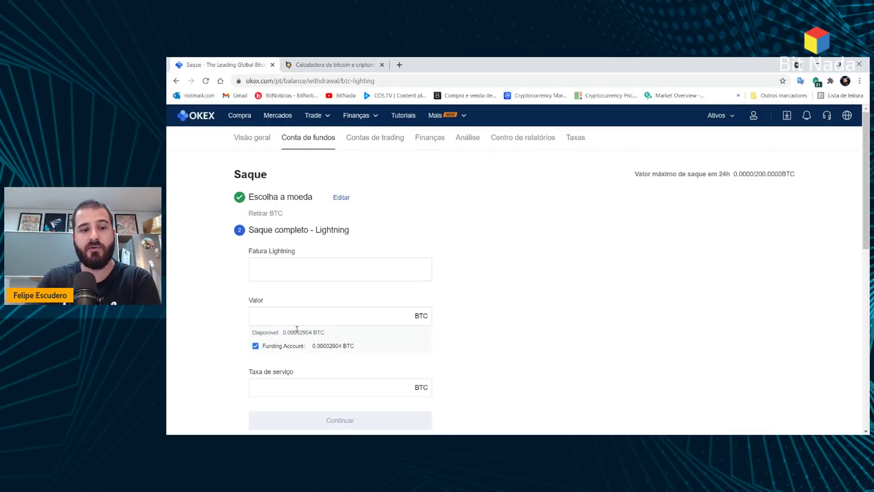
- Copy the available 0.00002904 BTC balance and convert it to reais in the BitPreço calculator
{"action": "left_click_drag", "start_coordinate": [313, 329], "coordinate": [282, 333]}
{"action": "key", "text": "ctrl+c"}
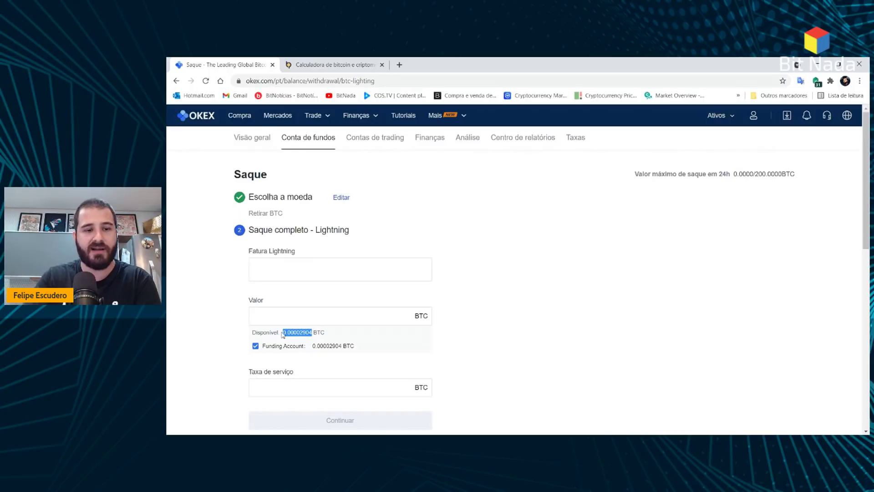
{"action": "left_click", "coordinate": [300, 65]}
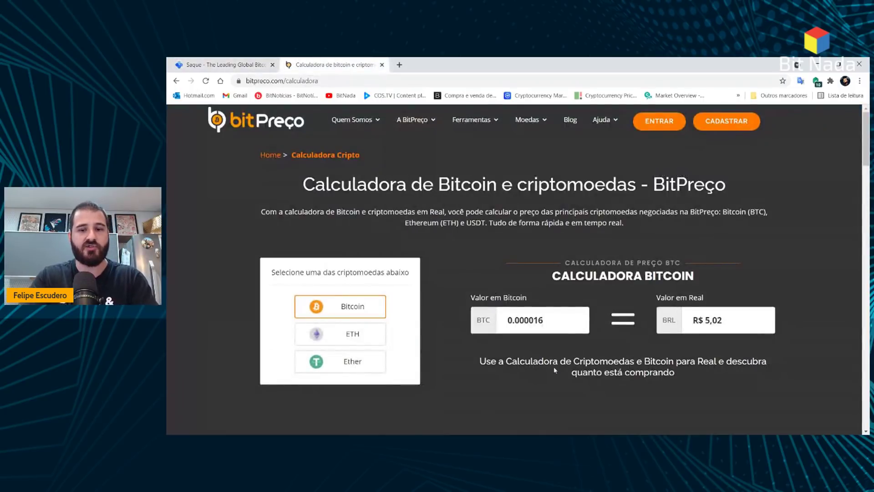
{"action": "double_click", "coordinate": [562, 322]}
{"action": "key", "text": "ctrl+v"}
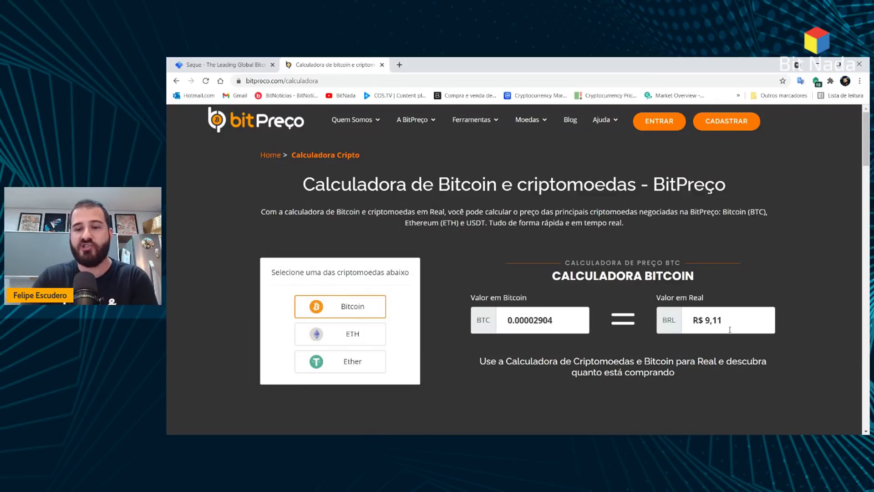
- Convert 1 BTC to reais in the calculator, and put the Bitcoin amount back to 0.00002904
{"action": "double_click", "coordinate": [561, 319]}
{"action": "type", "text": "1"}
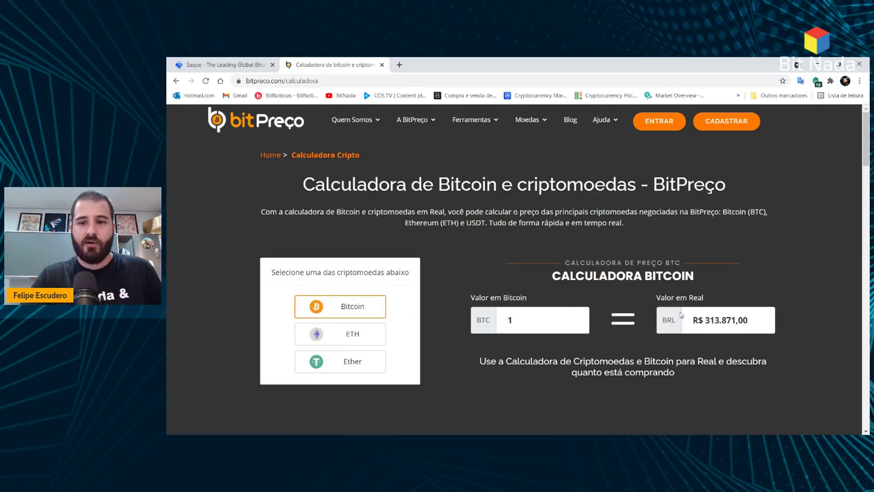
{"action": "double_click", "coordinate": [567, 327]}
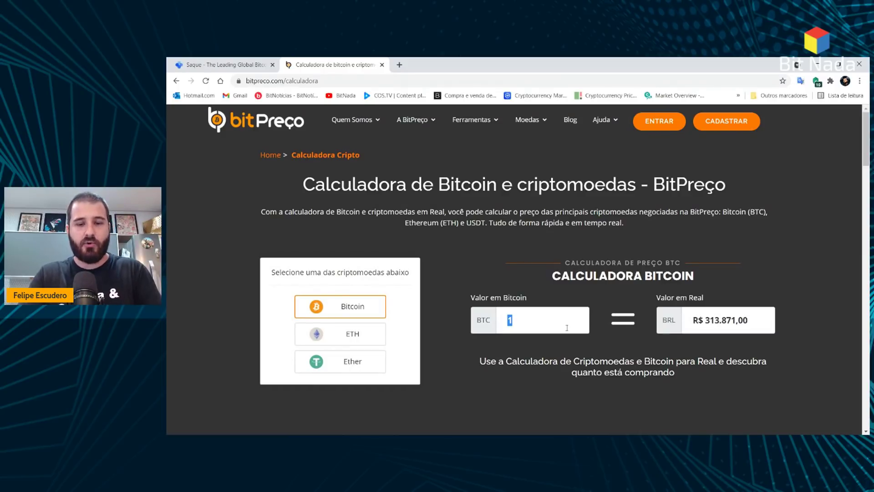
{"action": "key", "text": "ctrl+v"}
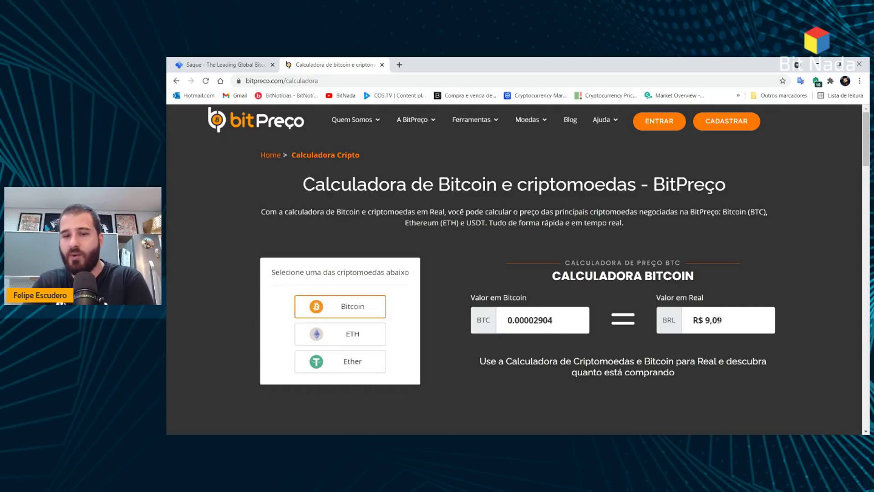
{"action": "left_click_drag", "start_coordinate": [727, 320], "coordinate": [705, 321]}
- Set the calculator's value in reais to R$ 5,00
{"action": "left_click", "coordinate": [743, 315]}
{"action": "left_click", "coordinate": [704, 322]}
{"action": "key", "text": "BackSpace"}
{"action": "key", "text": "BackSpace"}
{"action": "key", "text": "BackSpace"}
{"action": "type", "text": "500"}
{"action": "type", "text": "0"}
{"action": "key", "text": "BackSpace"}
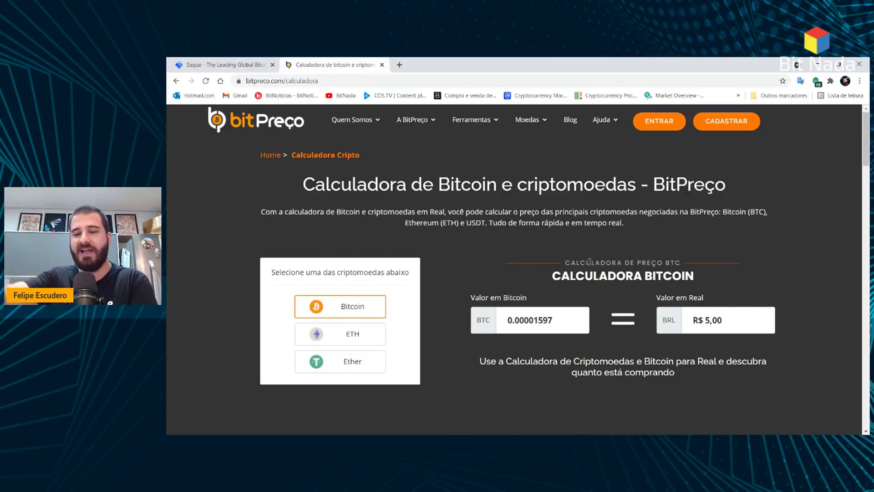
- Round the calculator's Bitcoin amount to 0.000016
{"action": "double_click", "coordinate": [556, 323]}
{"action": "right_click", "coordinate": [535, 321]}
{"action": "left_click", "coordinate": [560, 228]}
{"action": "left_click", "coordinate": [557, 320]}
{"action": "key", "text": "BackSpace"}
{"action": "key", "text": "BackSpace"}
{"action": "key", "text": "BackSpace"}
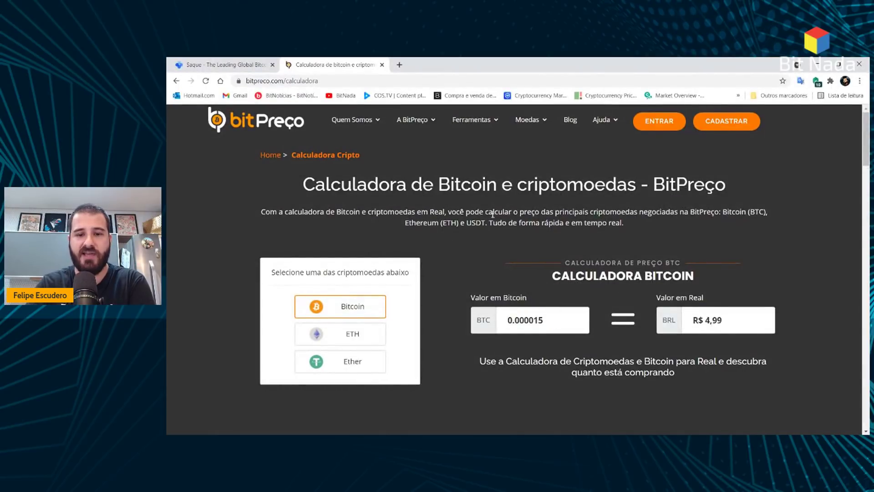
{"action": "type", "text": "6"}
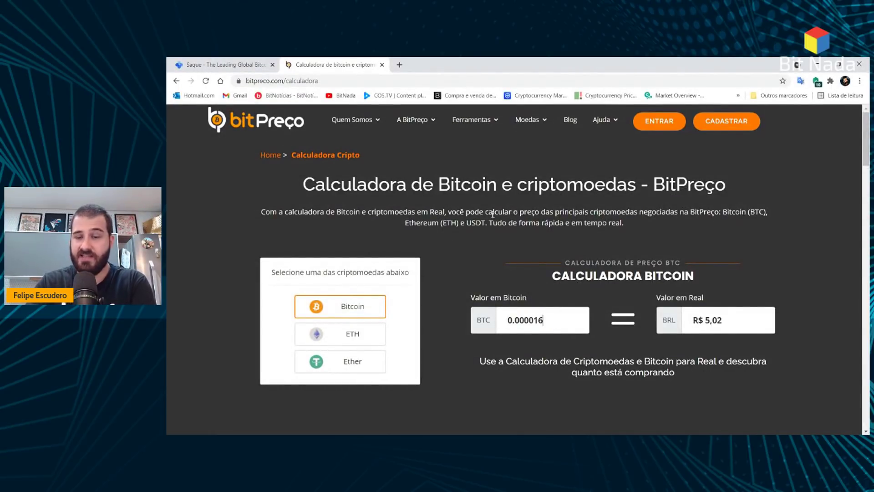
- Copy the 0.000016 BTC amount and return to the OKEx Lightning withdrawal form
{"action": "left_click_drag", "start_coordinate": [515, 320], "coordinate": [538, 319]}
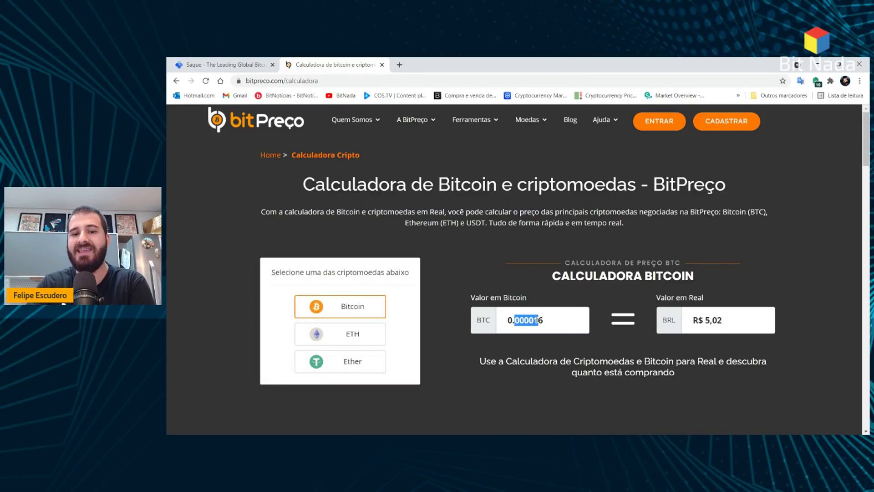
{"action": "left_click", "coordinate": [545, 316]}
{"action": "mouse_move", "coordinate": [546, 319]}
{"action": "left_mouse_down"}
{"action": "mouse_move", "coordinate": [534, 318]}
{"action": "mouse_move", "coordinate": [548, 318]}
{"action": "left_mouse_up"}
{"action": "double_click", "coordinate": [548, 317]}
{"action": "right_click", "coordinate": [533, 320]}
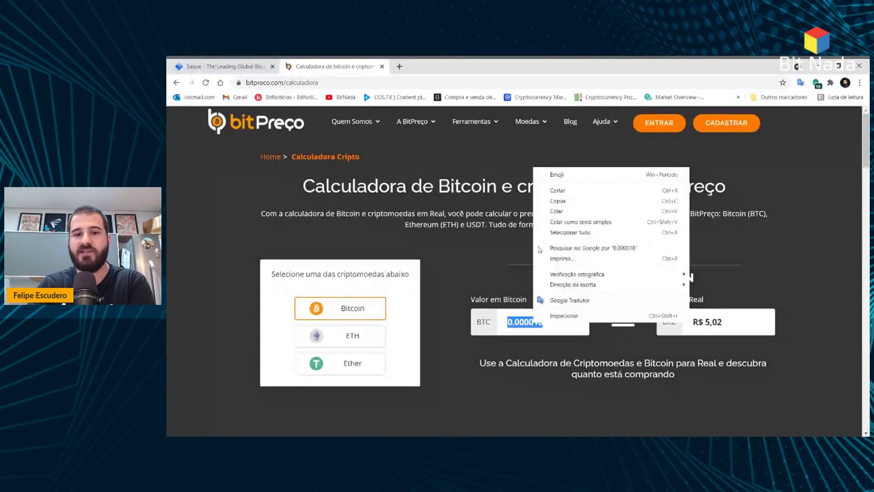
{"action": "left_click", "coordinate": [558, 202]}
{"action": "left_click", "coordinate": [226, 66]}
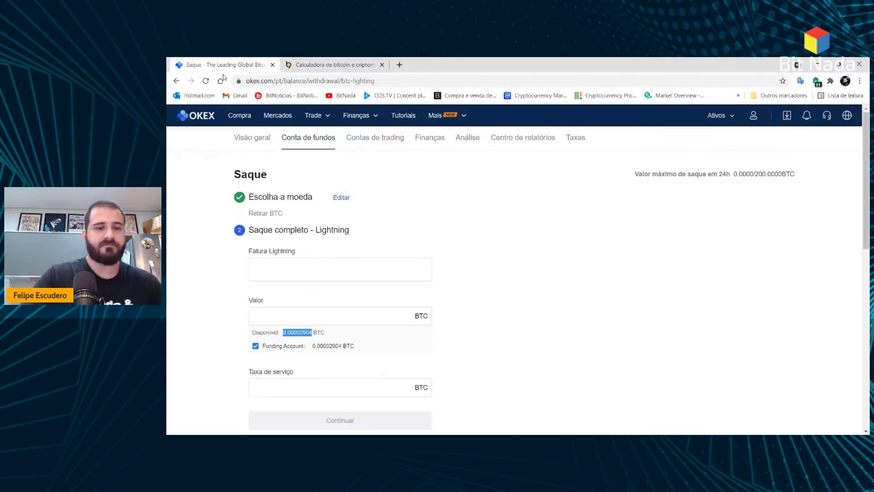
- Try to fill the copied amount into the Valor field of the Lightning withdrawal
{"action": "left_click", "coordinate": [338, 309]}
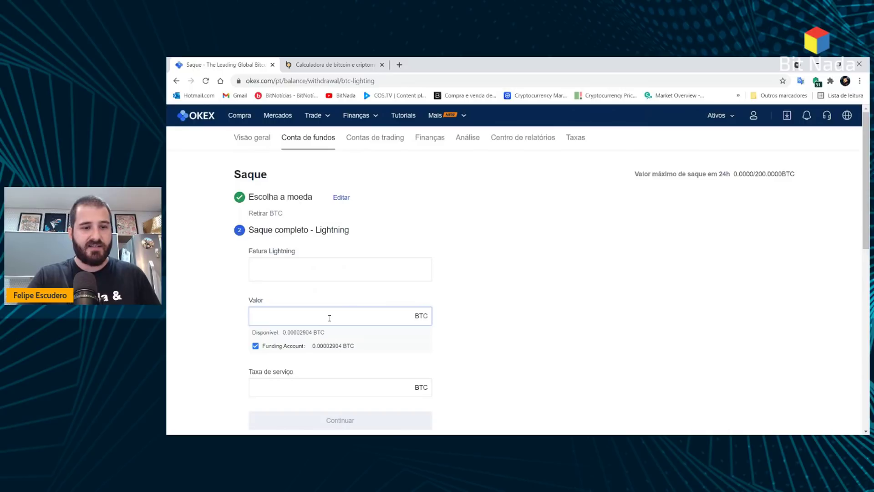
{"action": "right_click", "coordinate": [329, 316]}
{"action": "left_click", "coordinate": [262, 316]}
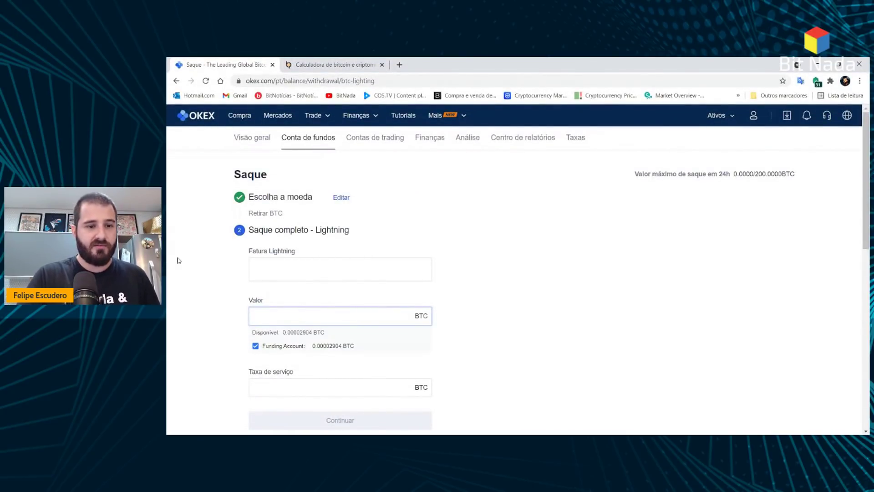
{"action": "left_click", "coordinate": [328, 266]}
{"action": "left_click", "coordinate": [448, 229]}
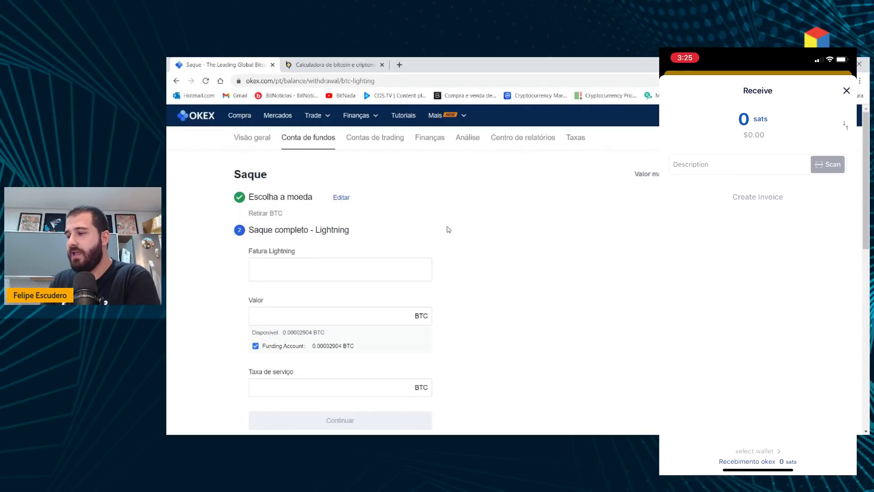
- Bring up the BitPreço calculator for reference and enter 0.000016 as the dollar amount on the wallet's Receive screen
{"action": "key", "text": "ctrl+Tab"}
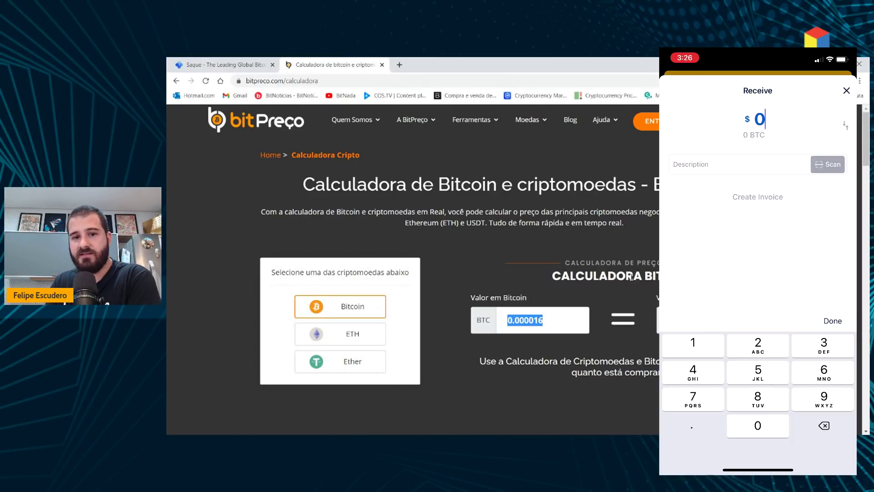
{"action": "type", "text": "."}
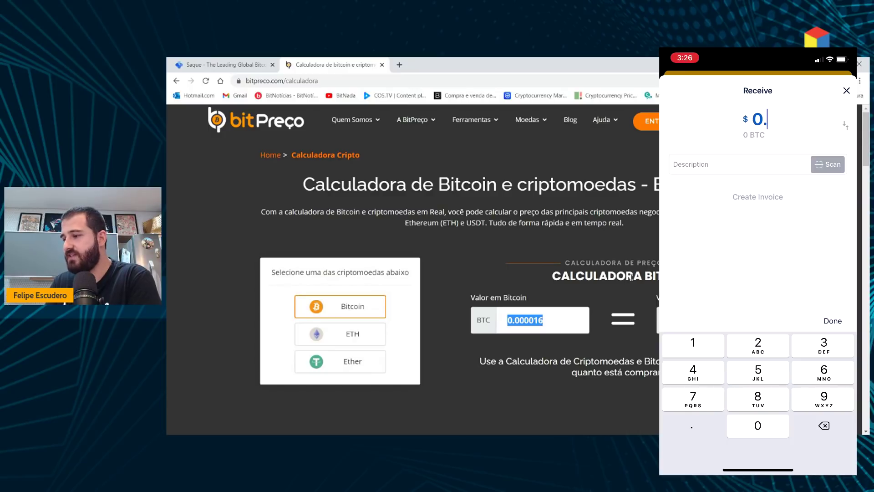
{"action": "type", "text": "0"}
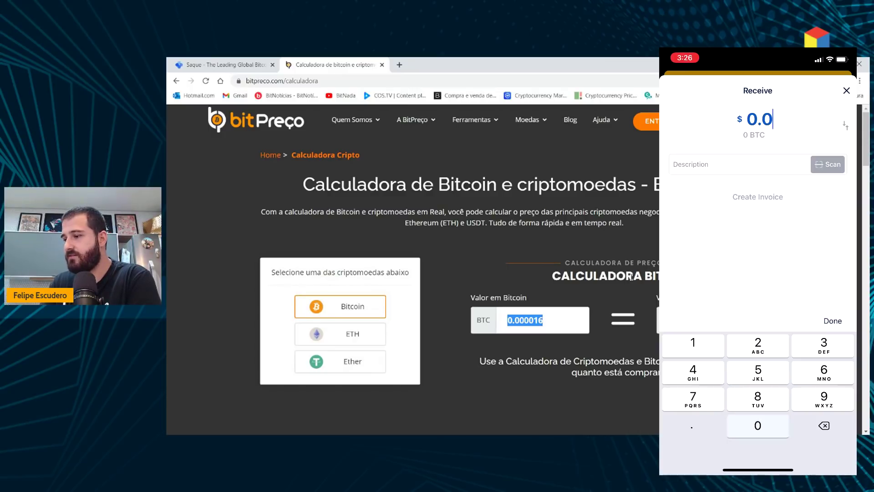
{"action": "type", "text": "00016"}
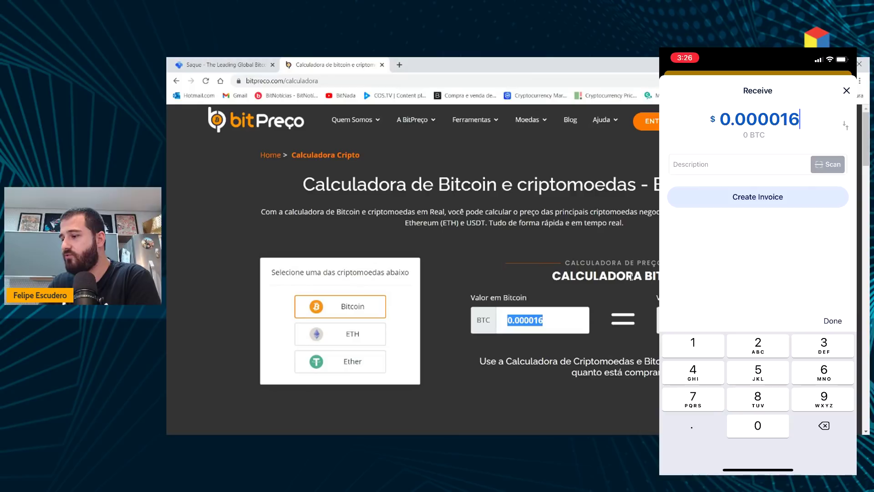
- Switch the unit of the Receive amount in the mobile wallet from dollars to BTC
{"action": "left_click", "coordinate": [754, 134]}
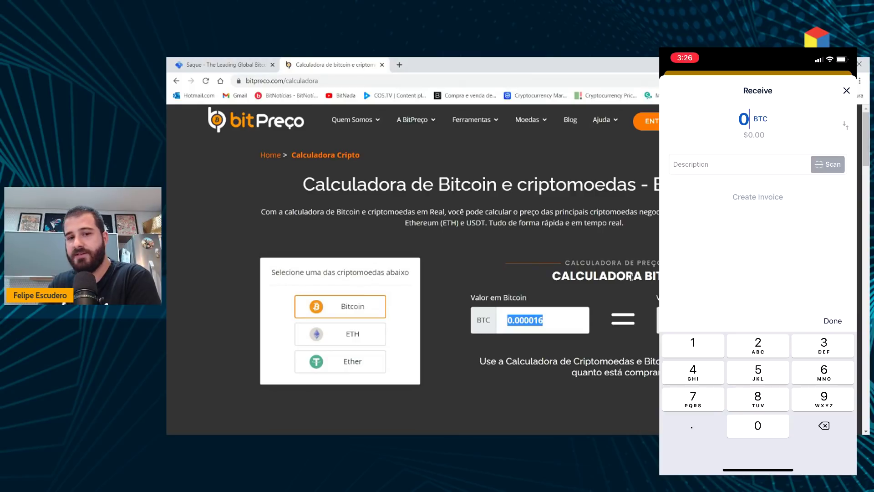
{"action": "left_click", "coordinate": [845, 125]}
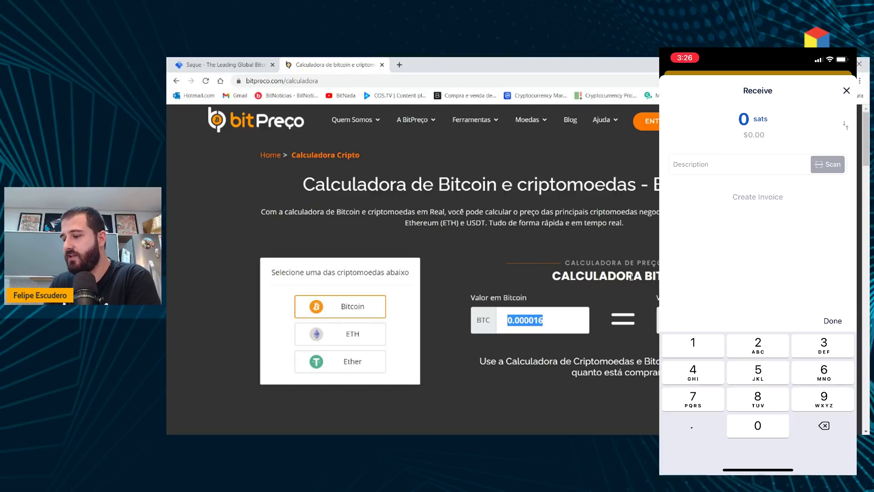
{"action": "left_click", "coordinate": [846, 125]}
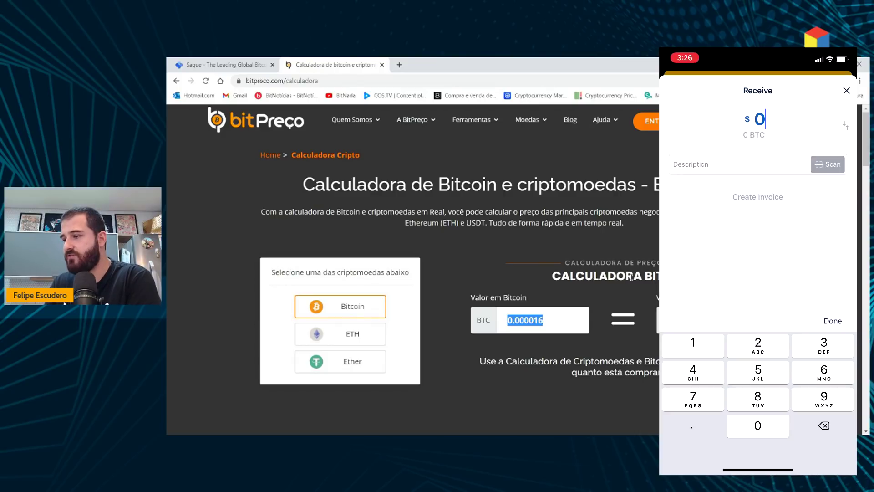
{"action": "left_click", "coordinate": [846, 125]}
{"action": "left_click", "coordinate": [846, 125]}
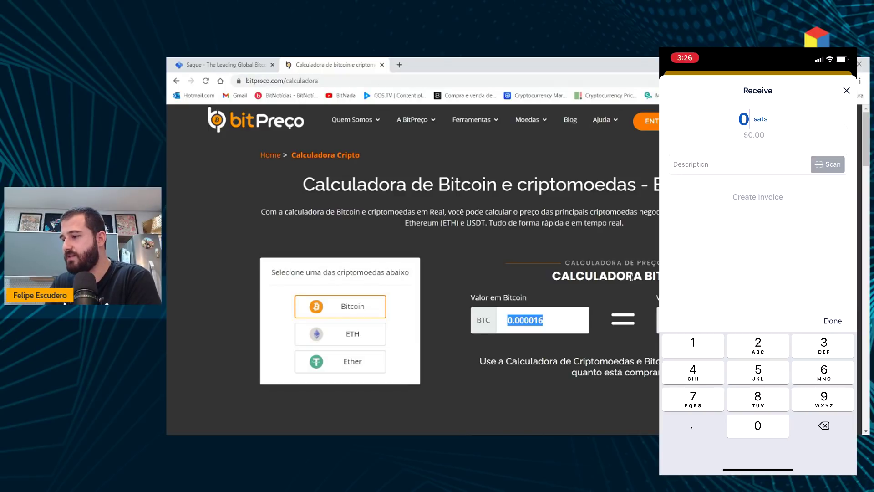
{"action": "left_click", "coordinate": [845, 125]}
{"action": "left_click", "coordinate": [845, 125]}
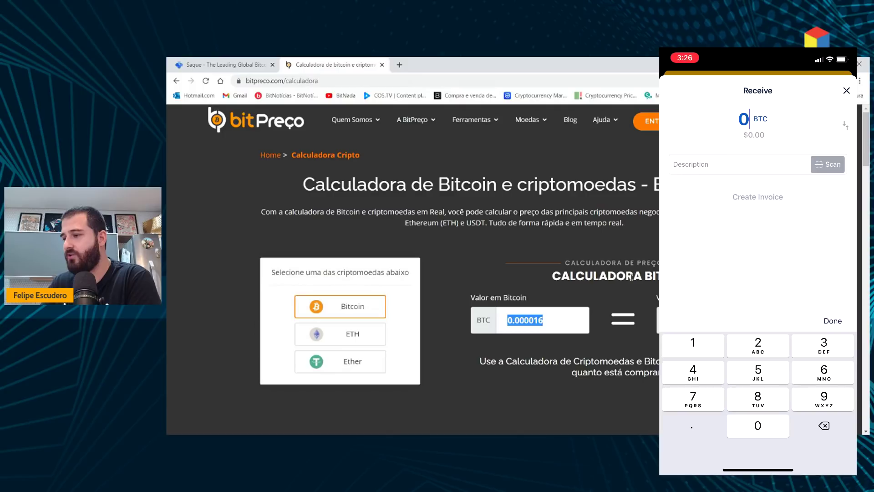
{"action": "type", "text": "."}
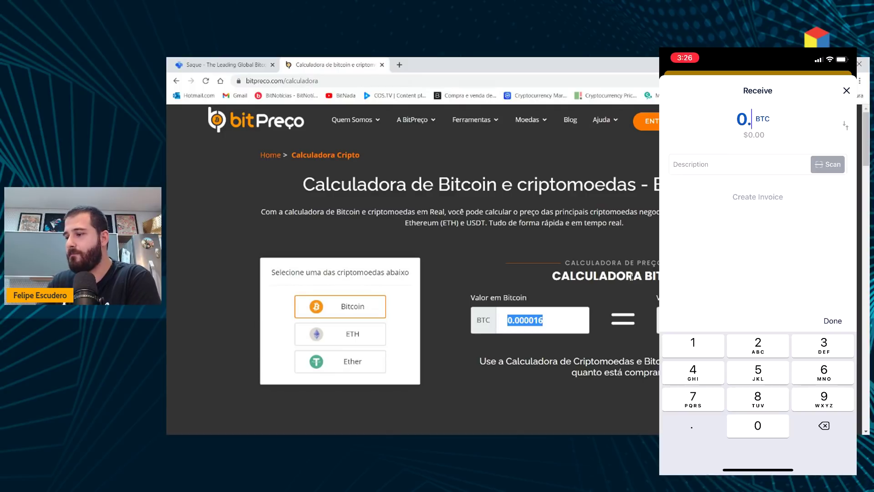
{"action": "type", "text": "000016"}
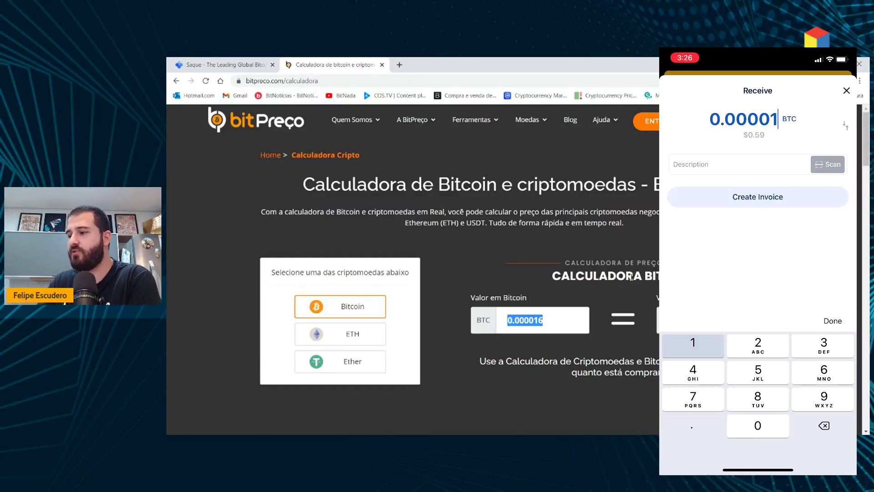
{"action": "key", "text": "BackSpace"}
{"action": "key", "text": "BackSpace"}
{"action": "key", "text": "BackSpace"}
{"action": "key", "text": "BackSpace"}
{"action": "key", "text": "BackSpace"}
{"action": "key", "text": "BackSpace"}
{"action": "key", "text": "BackSpace"}
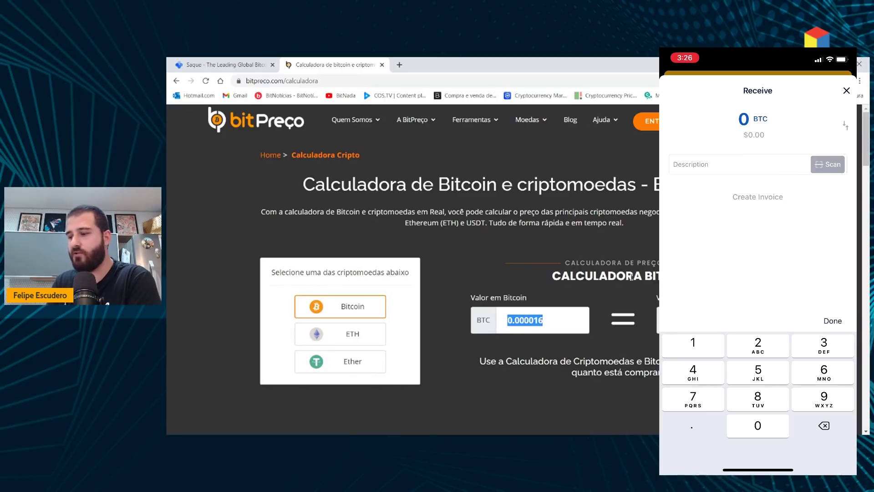
{"action": "left_click", "coordinate": [845, 125]}
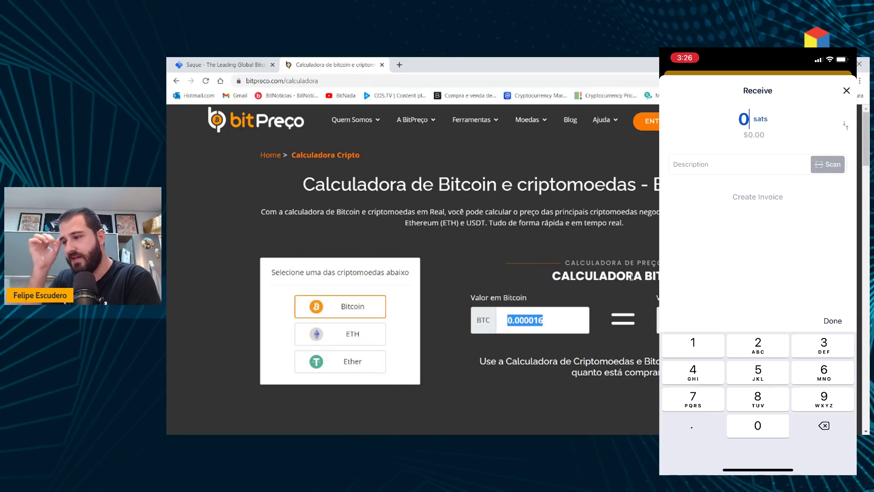
{"action": "left_click", "coordinate": [845, 126]}
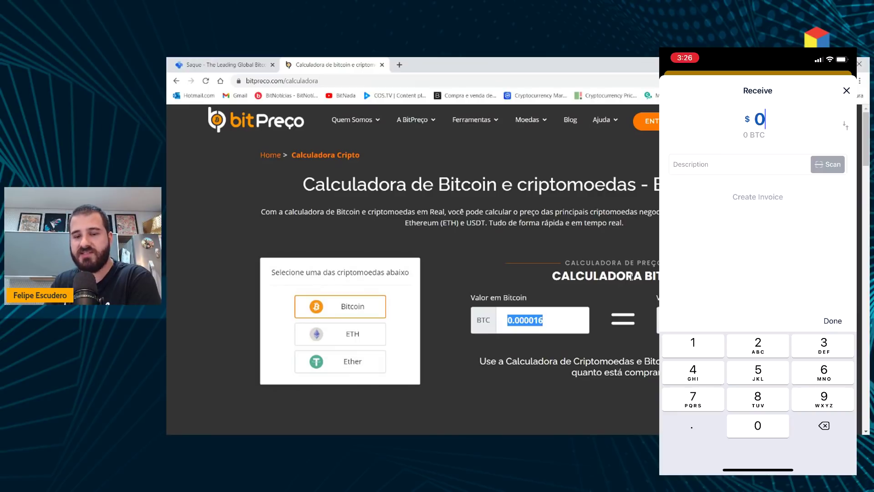
{"action": "left_click", "coordinate": [846, 125]}
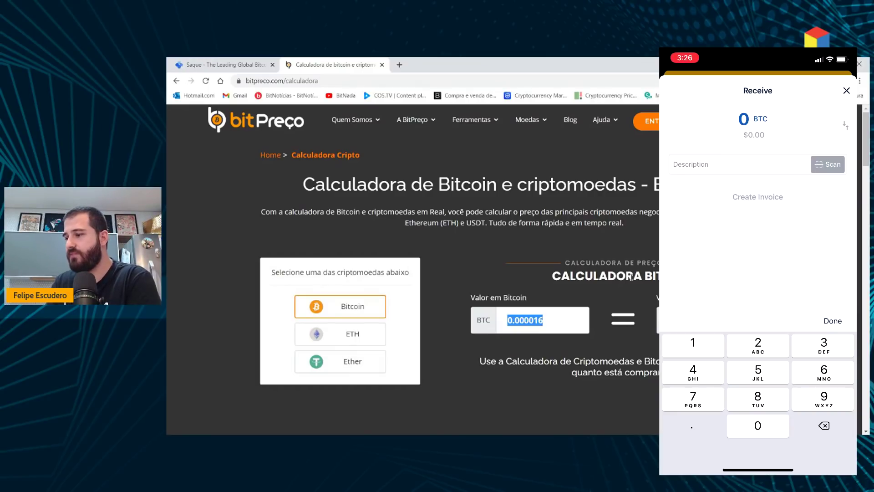
- Enter 0.000016 BTC as the amount to receive and create the Lightning invoice
{"action": "type", "text": "."}
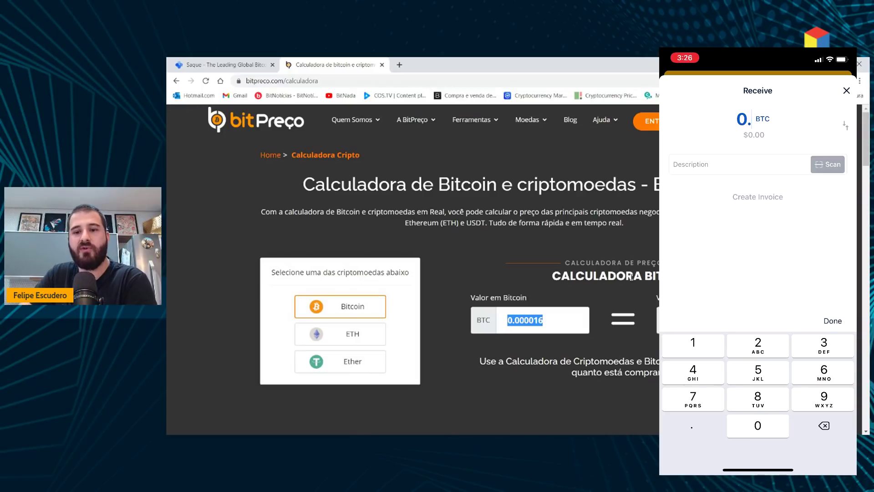
{"action": "type", "text": "0000"}
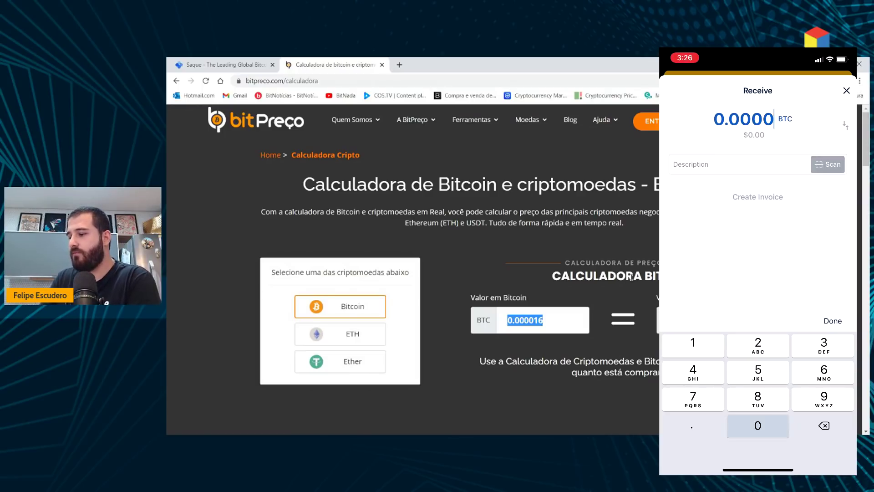
{"action": "type", "text": "16"}
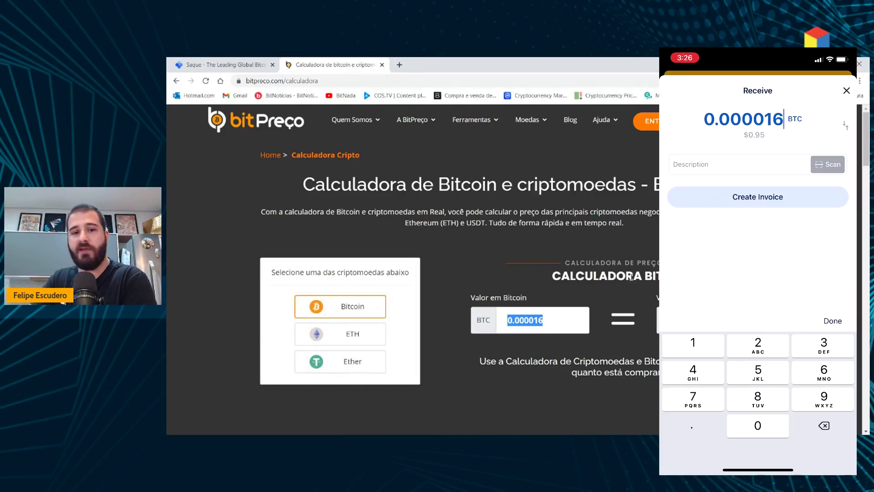
{"action": "left_click", "coordinate": [832, 321]}
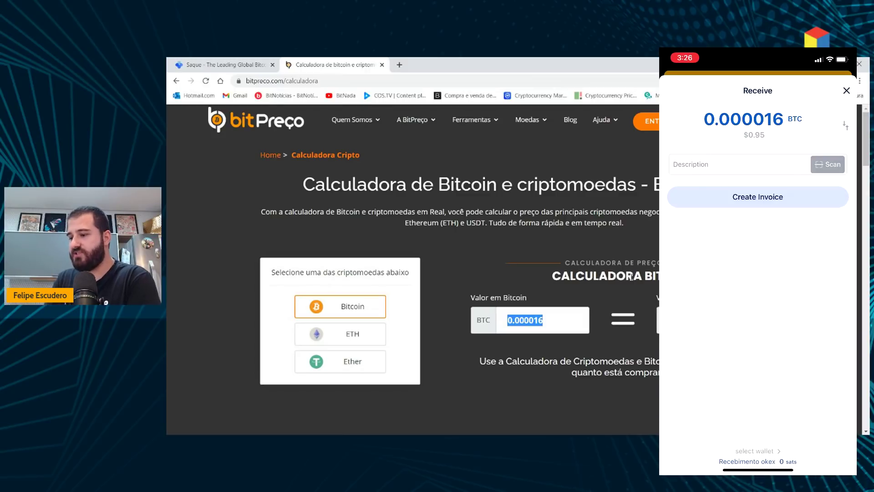
{"action": "left_click", "coordinate": [758, 196]}
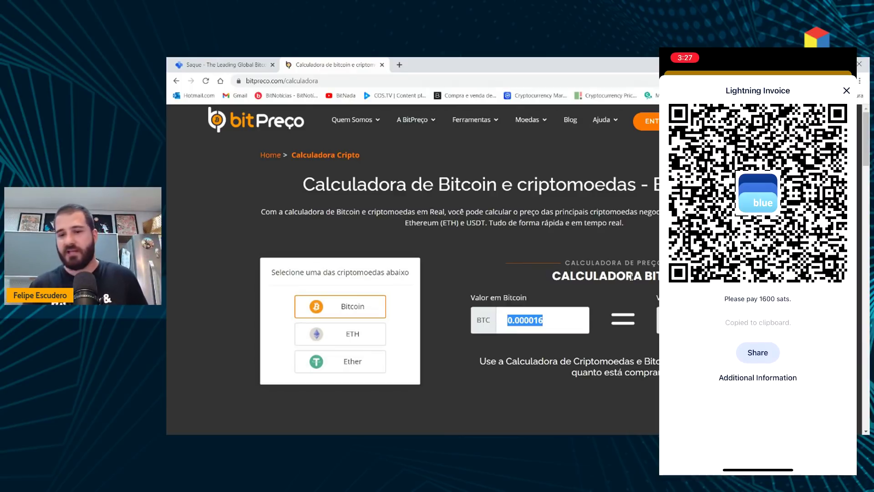
- Return to the OKEx withdrawal page in the browser and paste the wallet's invoice into the Fatura Lightning field
{"action": "key", "text": "alt+Tab"}
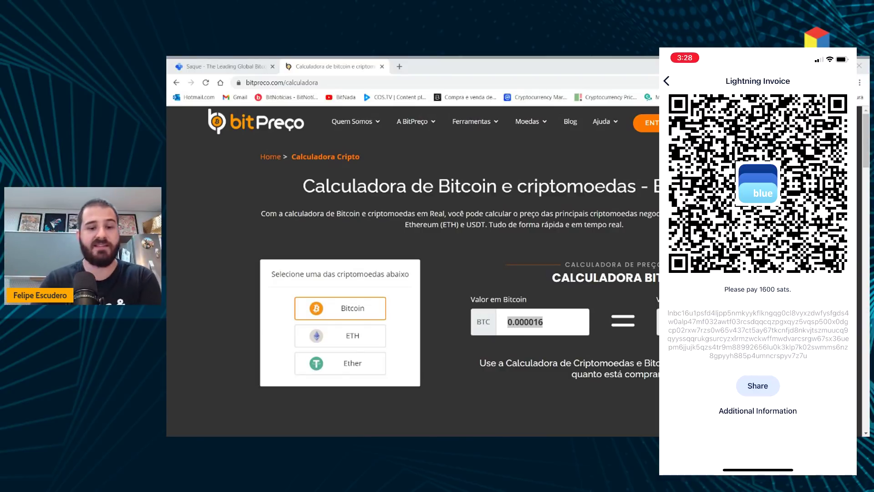
{"action": "left_click", "coordinate": [362, 77]}
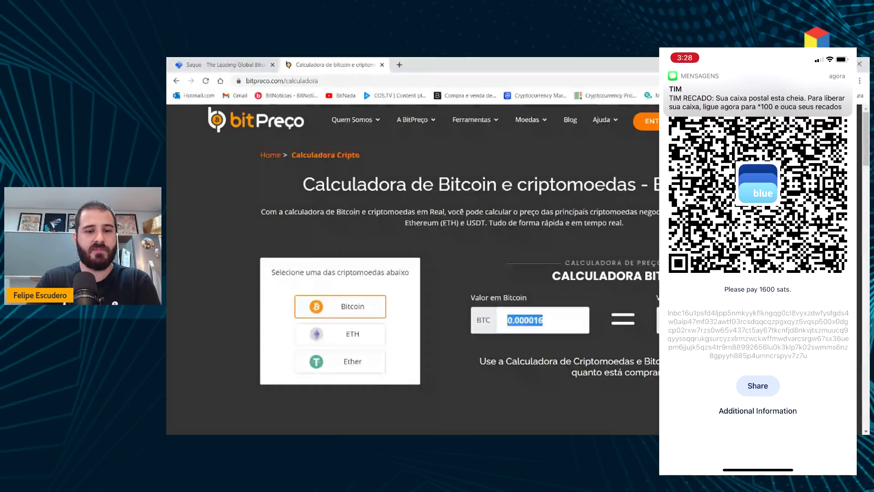
{"action": "key", "text": "ctrl+shift+Tab"}
{"action": "left_click", "coordinate": [288, 270]}
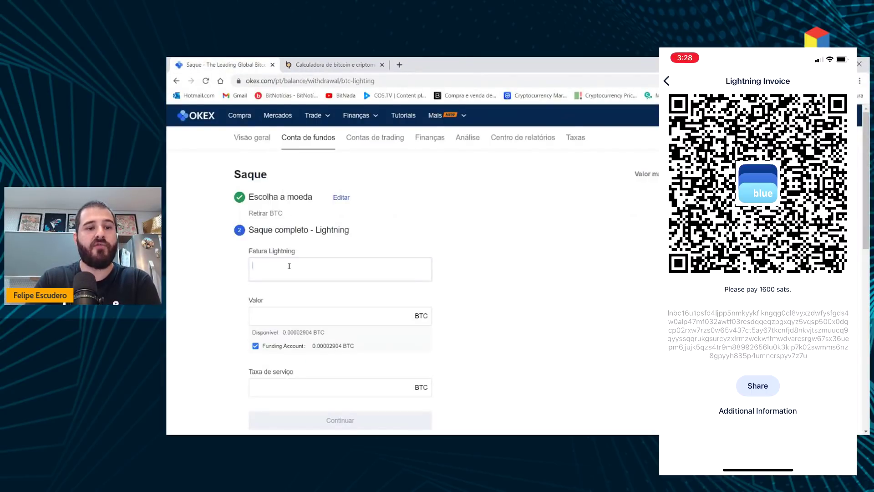
{"action": "right_click", "coordinate": [288, 270]}
{"action": "left_click", "coordinate": [314, 340]}
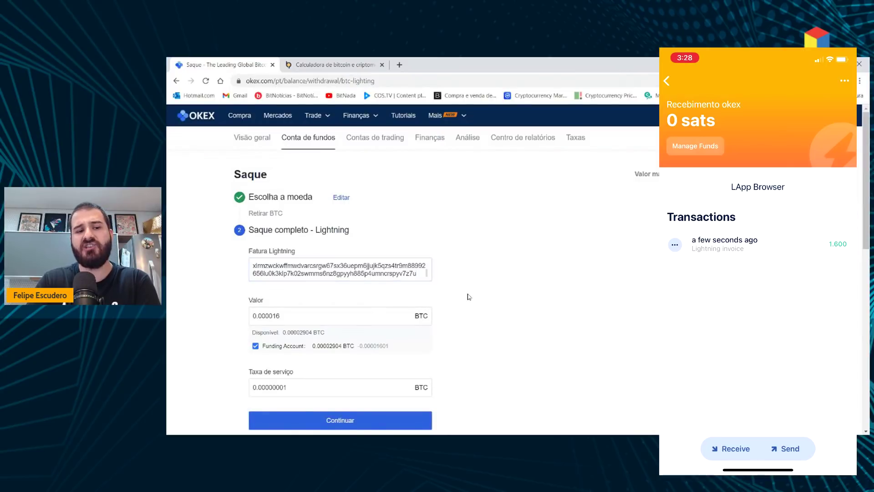
- Submit the Lightning withdrawal after checking the service fee, confirm it in the identity verification dialog, and dismiss the completion message
{"action": "scroll", "coordinate": [394, 261], "scroll_direction": "down", "scroll_amount": 2}
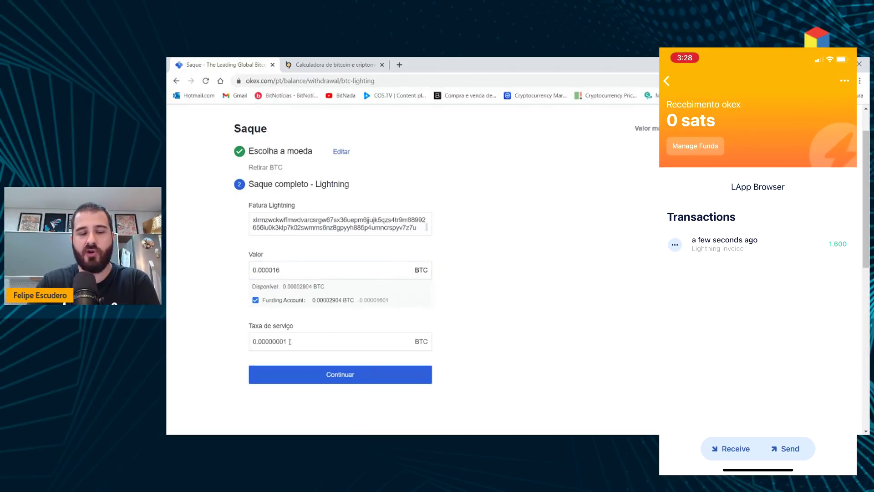
{"action": "left_click_drag", "start_coordinate": [259, 339], "coordinate": [287, 339]}
{"action": "left_click", "coordinate": [314, 347]}
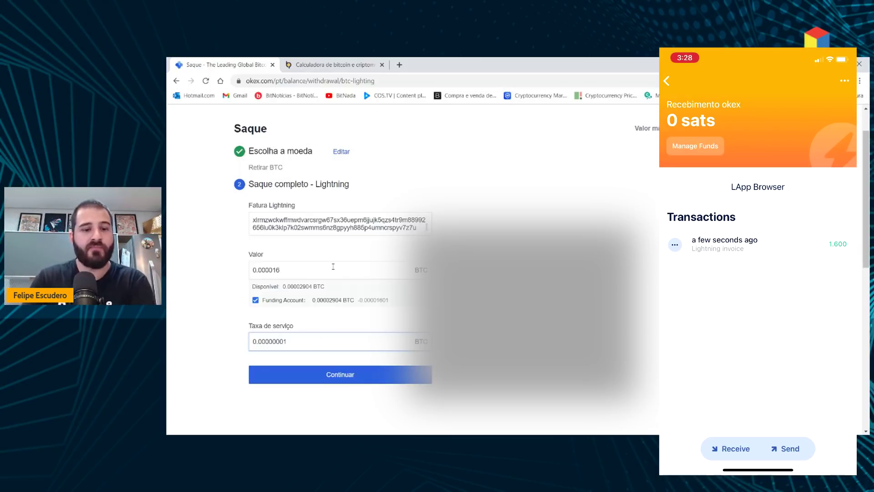
{"action": "left_click", "coordinate": [371, 381]}
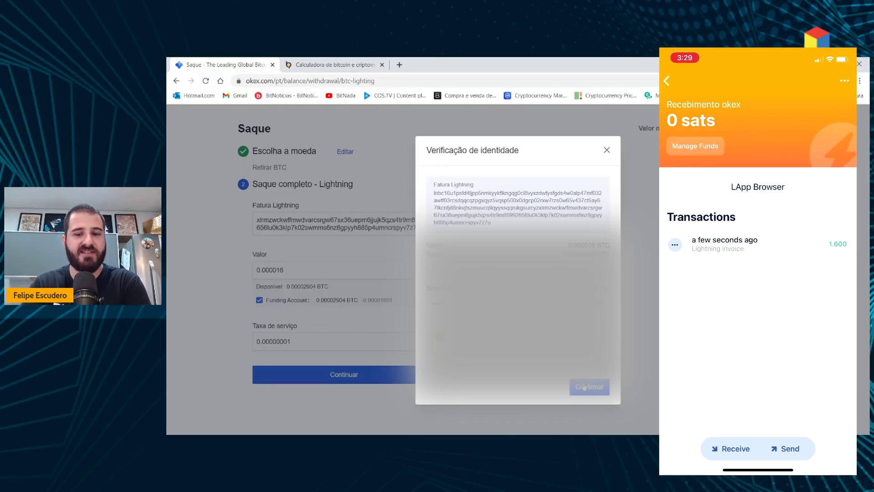
{"action": "left_click", "coordinate": [589, 387]}
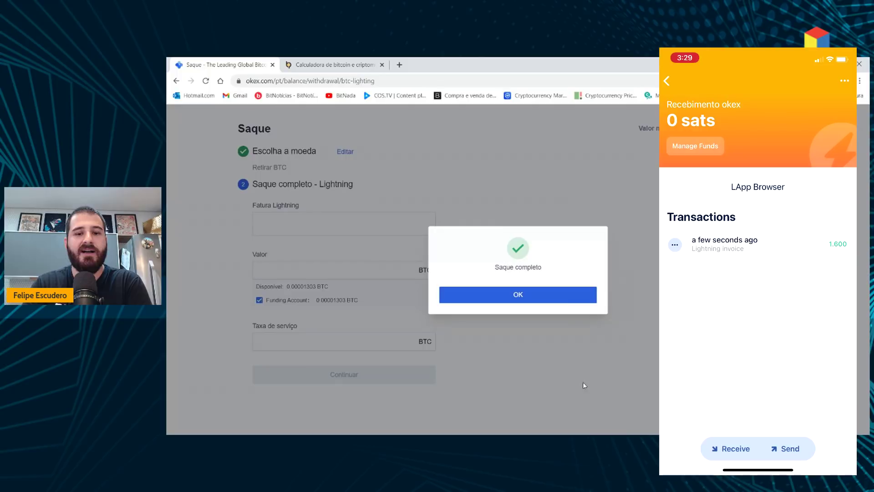
{"action": "left_click", "coordinate": [559, 301]}
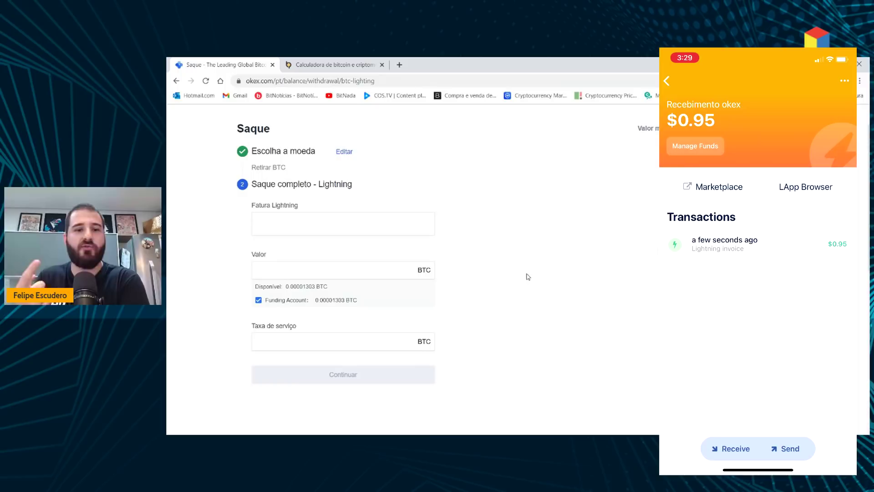
- Switch to the BitPreço calculator and set the Bitcoin amount to 0.00000001 to convert the withdrawal fee to reais
{"action": "left_click", "coordinate": [335, 64]}
{"action": "left_click", "coordinate": [552, 329]}
{"action": "key", "text": "BackSpace"}
{"action": "key", "text": "BackSpace"}
{"action": "key", "text": "BackSpace"}
{"action": "key", "text": "BackSpace"}
{"action": "key", "text": "BackSpace"}
{"action": "key", "text": "BackSpace"}
{"action": "type", "text": "0000000"}
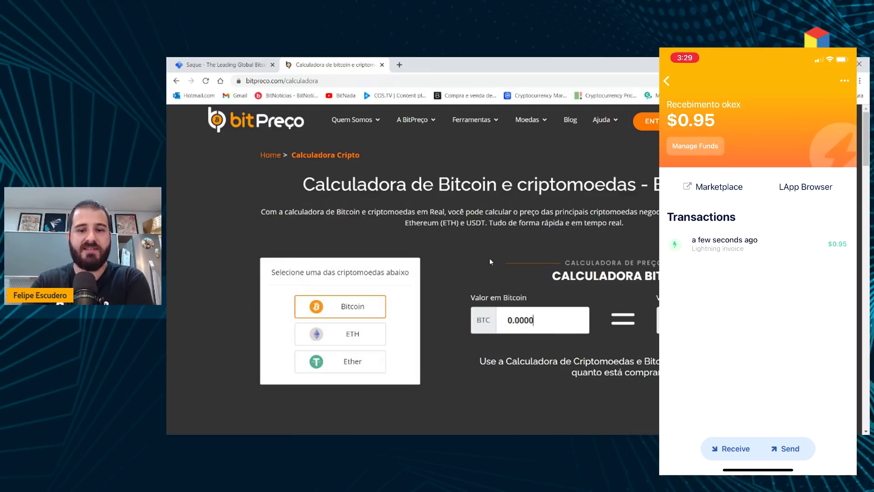
{"action": "key", "text": "BackSpace"}
{"action": "key", "text": "BackSpace"}
{"action": "key", "text": "BackSpace"}
{"action": "key", "text": "BackSpace"}
{"action": "key", "text": "BackSpace"}
{"action": "key", "text": "BackSpace"}
{"action": "key", "text": "BackSpace"}
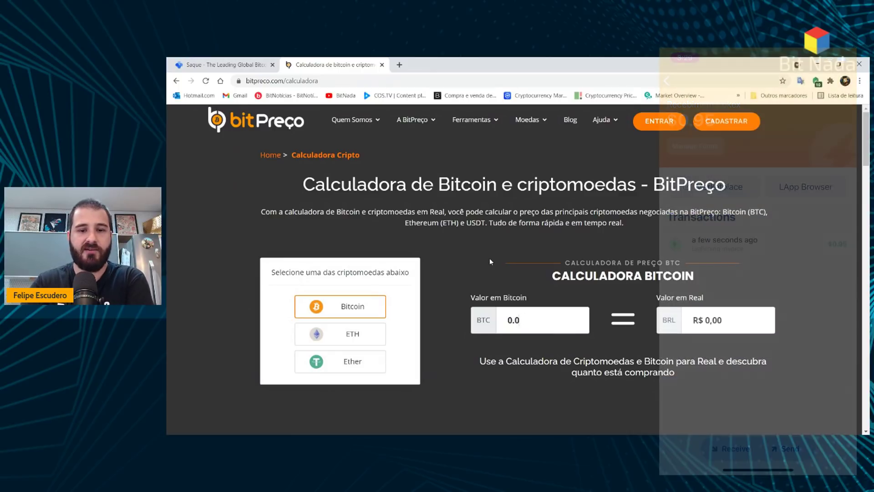
{"action": "type", "text": "00000001"}
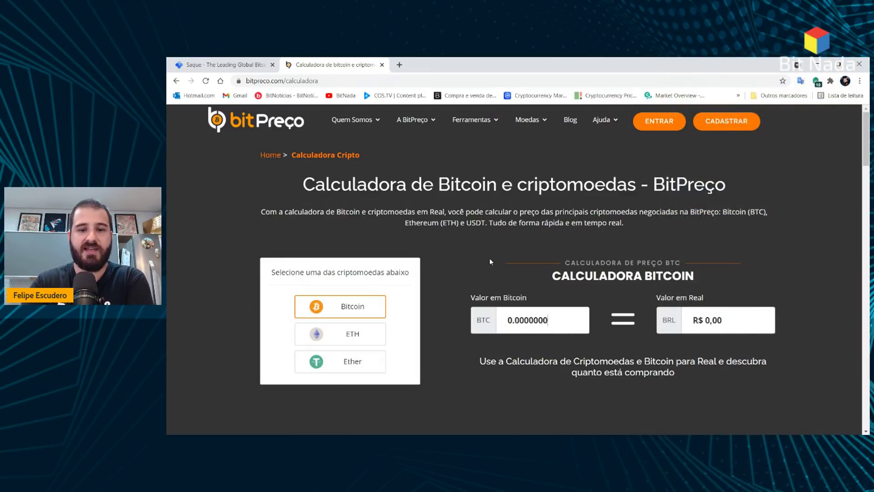
- Clear the calculator's Valor em Real field
{"action": "left_click", "coordinate": [761, 309]}
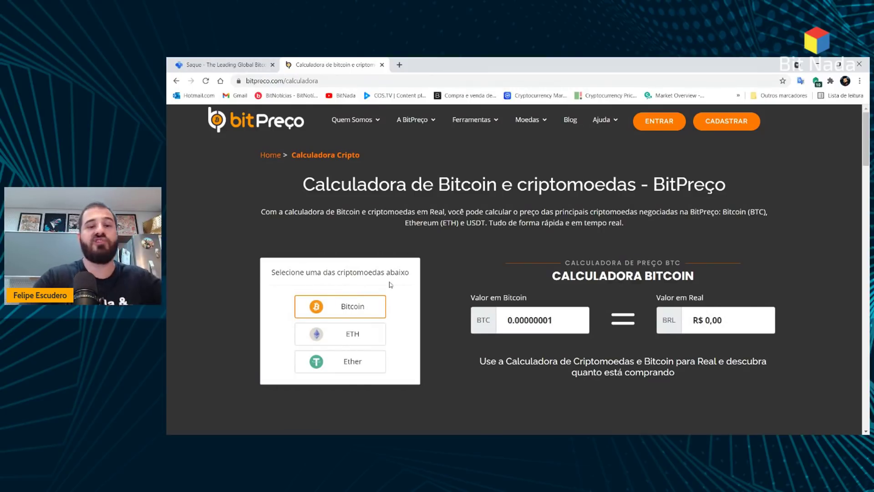
{"action": "key", "text": "BackSpace"}
{"action": "key", "text": "BackSpace"}
{"action": "key", "text": "BackSpace"}
{"action": "key", "text": "BackSpace"}
{"action": "key", "text": "BackSpace"}
{"action": "key", "text": "BackSpace"}
{"action": "key", "text": "BackSpace"}
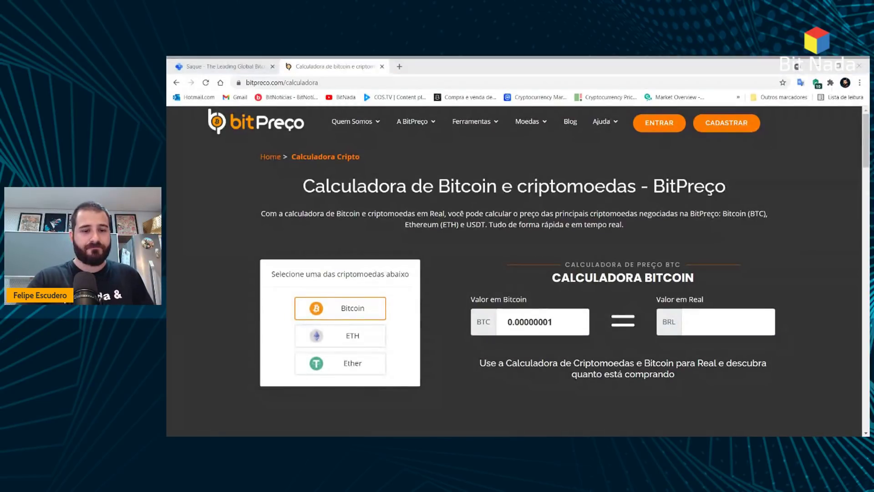